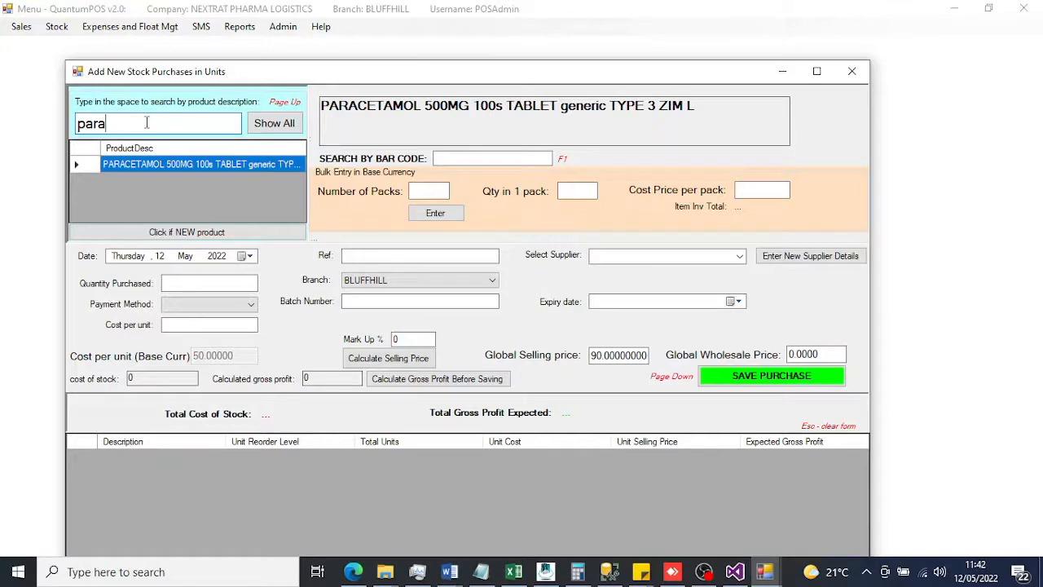
Start a new product record in the BEVERAGES category with an automatically generated product code
{"action": "left_click", "coordinate": [452, 158]}
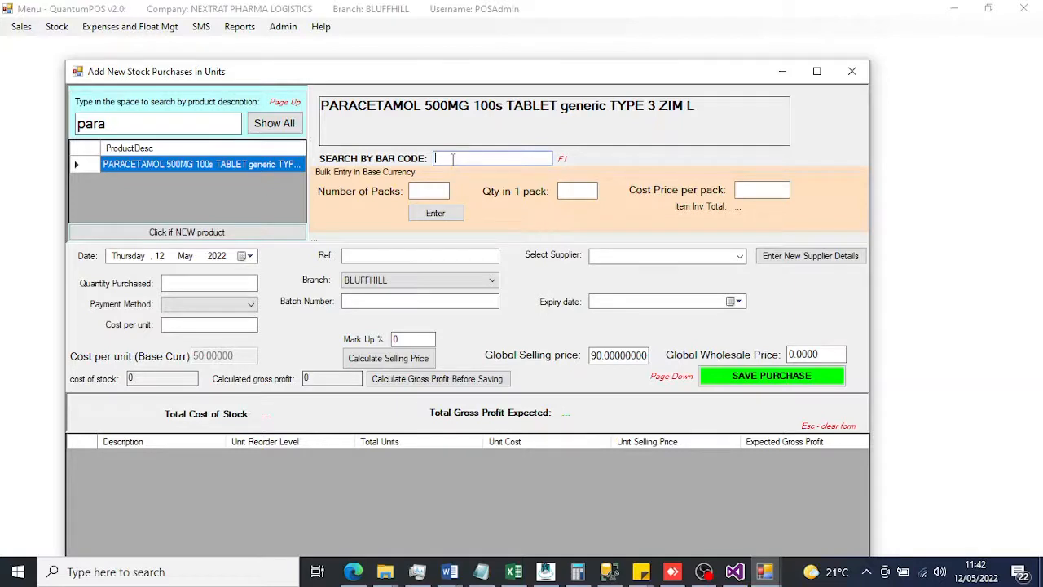
{"action": "left_click", "coordinate": [186, 233]}
{"action": "scroll", "coordinate": [254, 170], "scroll_direction": "down", "scroll_amount": 1}
{"action": "scroll", "coordinate": [257, 173], "scroll_direction": "up", "scroll_amount": 1}
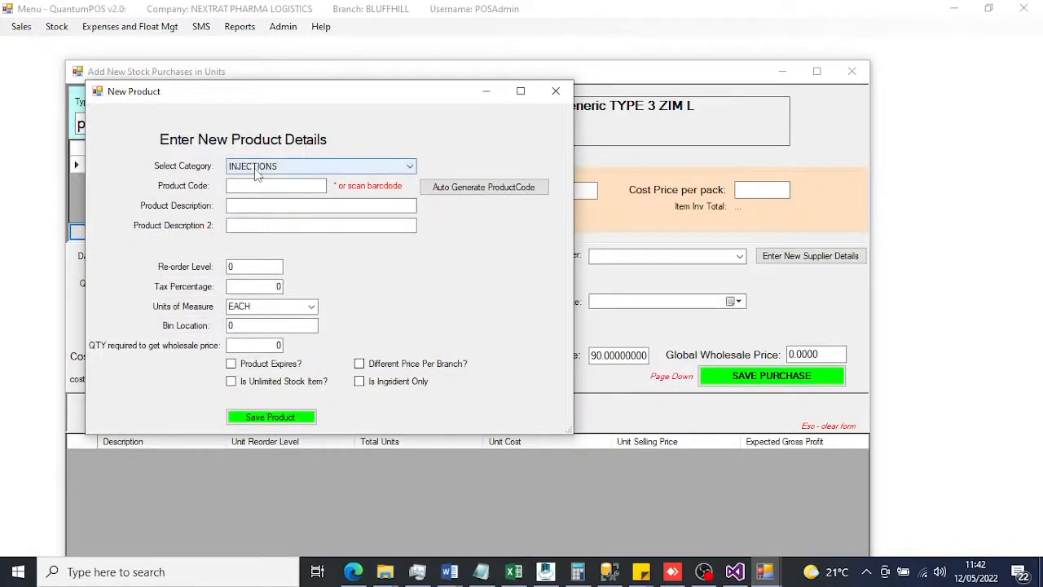
{"action": "left_click", "coordinate": [256, 167]}
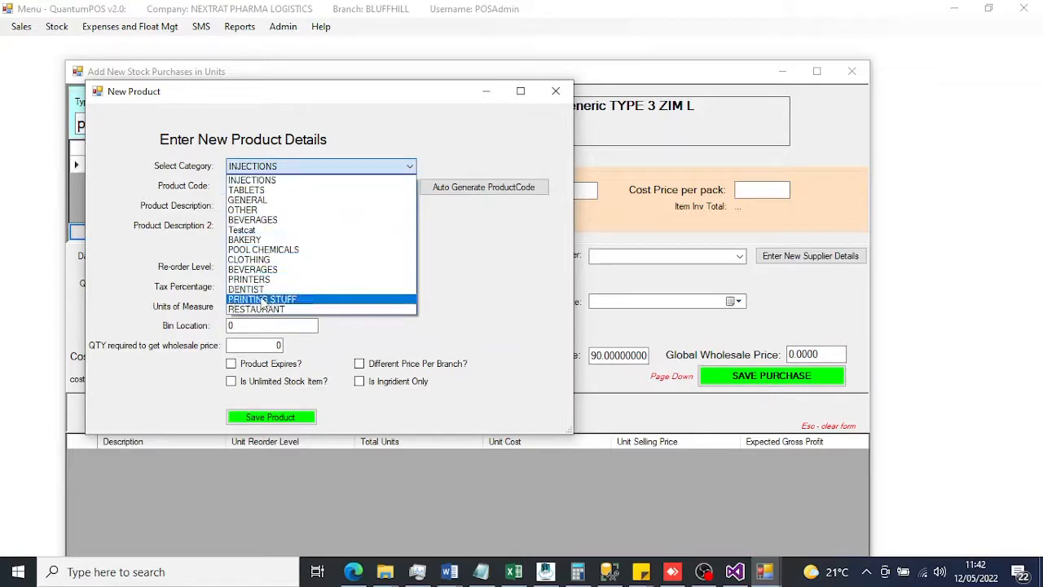
{"action": "left_click", "coordinate": [255, 219]}
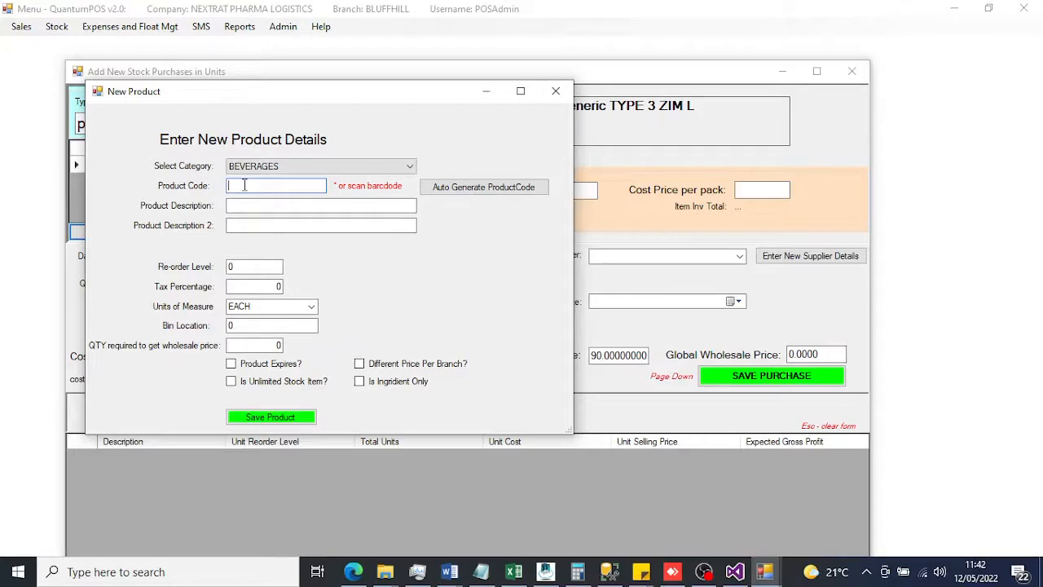
{"action": "left_click", "coordinate": [443, 195]}
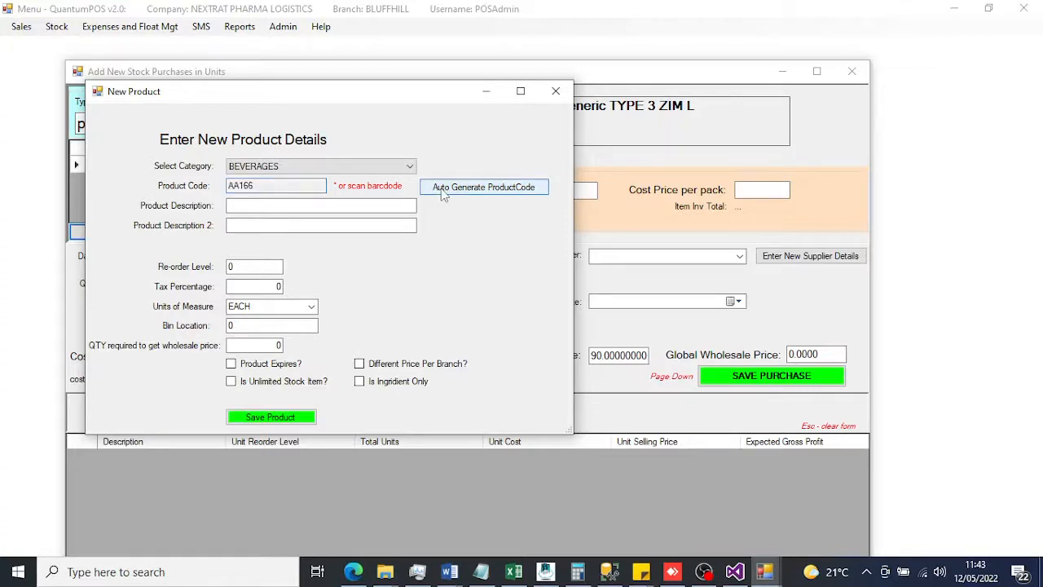
Enter "Superhot Energy Drink 500ml" as the product description, leaving the second description empty
{"action": "left_click", "coordinate": [319, 205]}
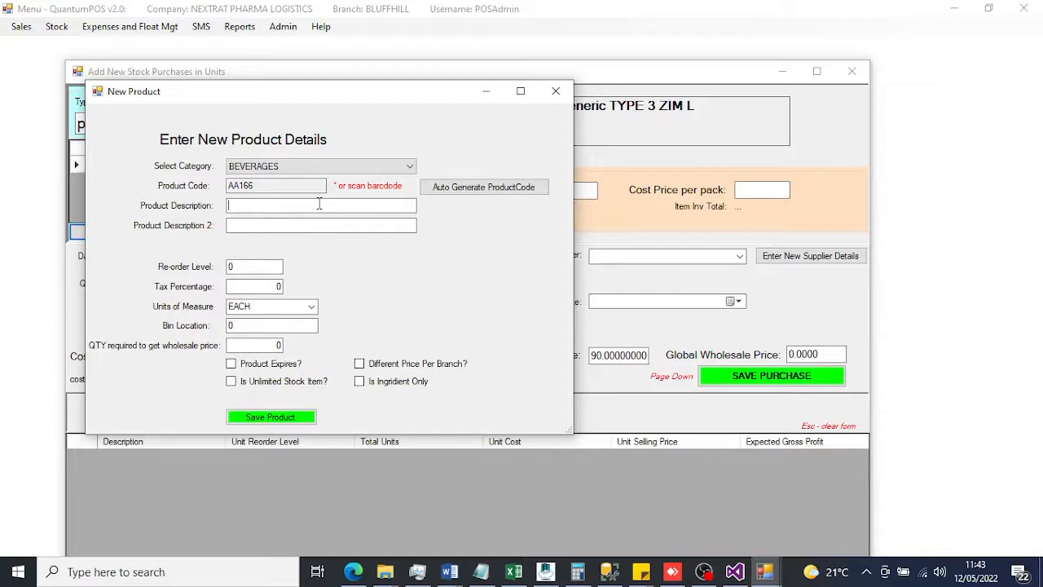
{"action": "type", "text": "Superhot Energy Drink 500ml"}
{"action": "left_click", "coordinate": [316, 227]}
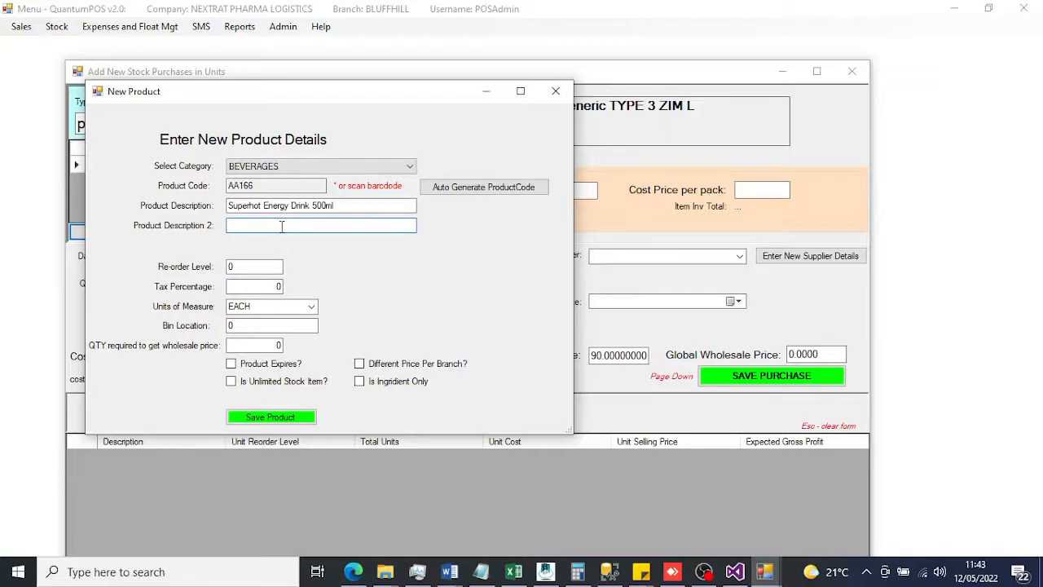
Set the product's re-order level to 5 and its unit of measure to EACH
{"action": "left_click", "coordinate": [254, 267]}
{"action": "double_click", "coordinate": [246, 269]}
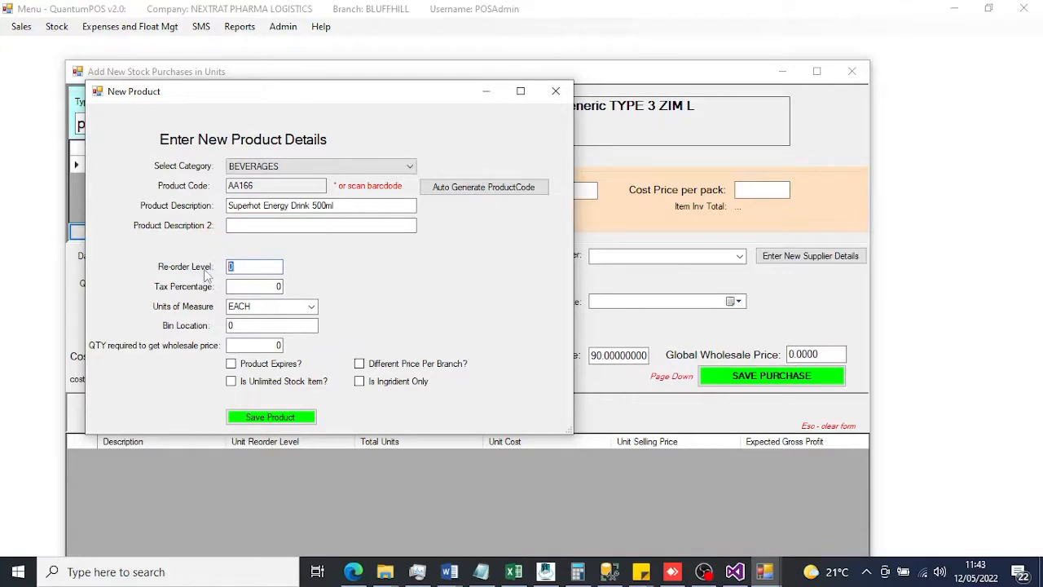
{"action": "type", "text": "5"}
{"action": "double_click", "coordinate": [245, 284]}
{"action": "left_click", "coordinate": [313, 306]}
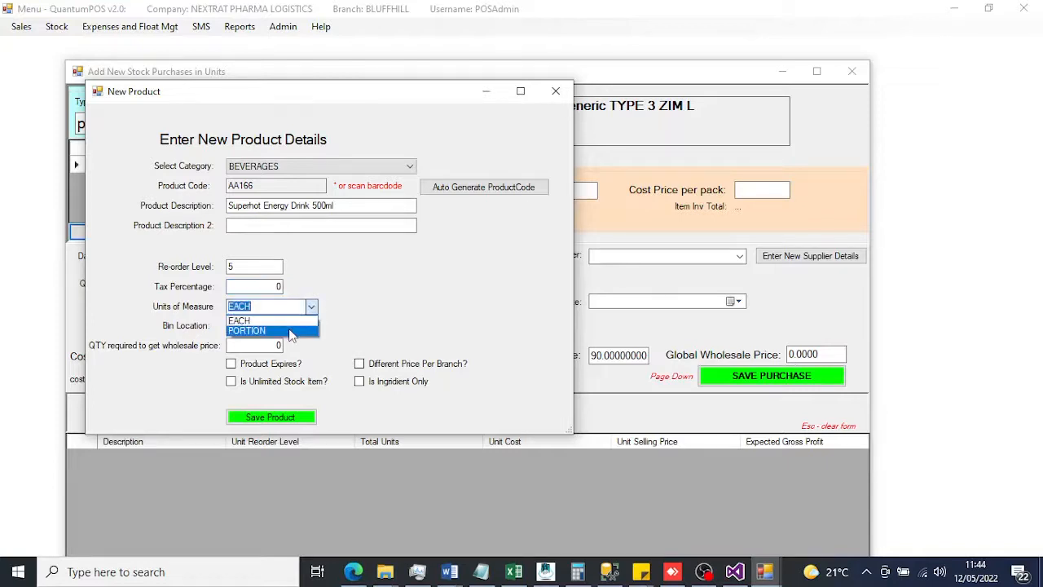
{"action": "left_click", "coordinate": [285, 320]}
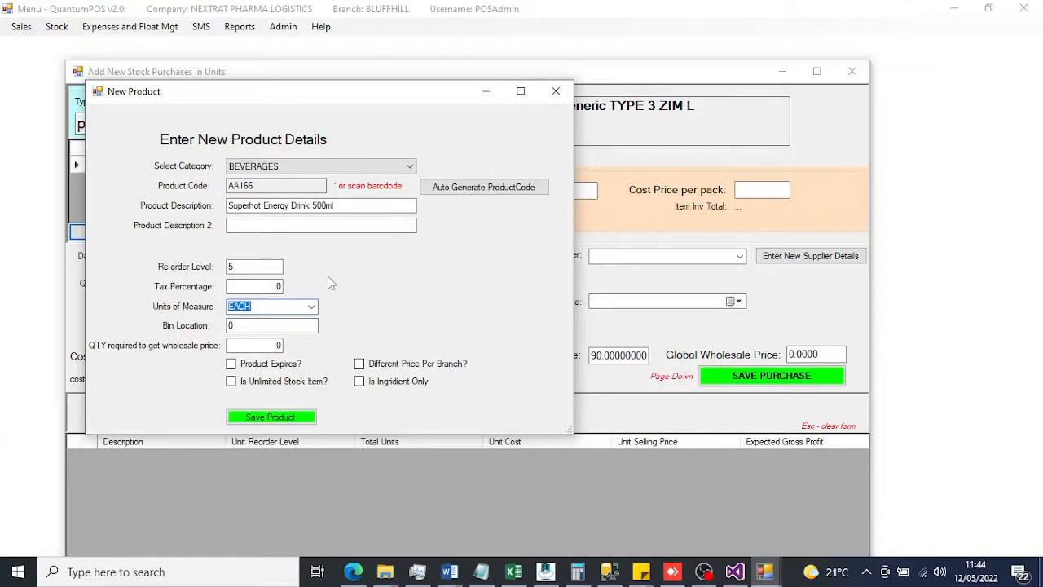
Set the quantity required to get the wholesale price to 24 and save the new product
{"action": "left_click", "coordinate": [260, 325]}
{"action": "left_click", "coordinate": [277, 346]}
{"action": "type", "text": "24"}
{"action": "left_click", "coordinate": [269, 418]}
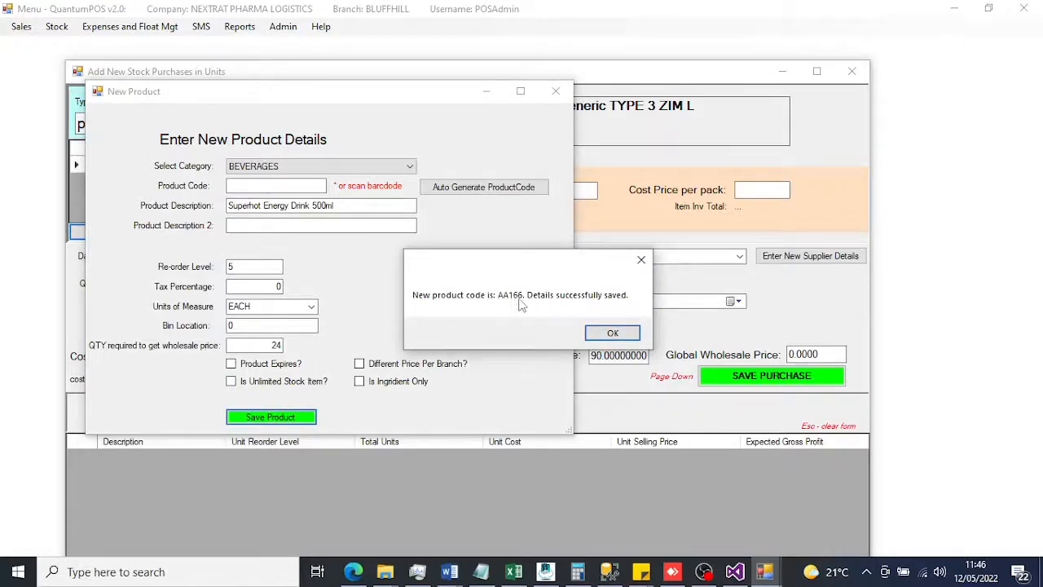
{"action": "left_click", "coordinate": [612, 332]}
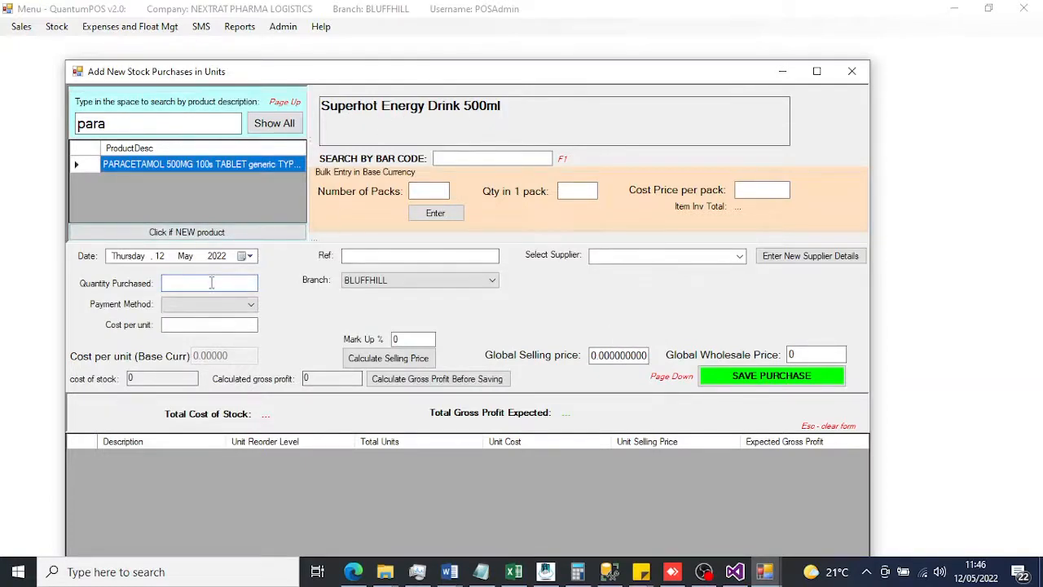
Enter "Delata Inv 432 new stock" as the purchase reference
{"action": "left_click", "coordinate": [352, 255]}
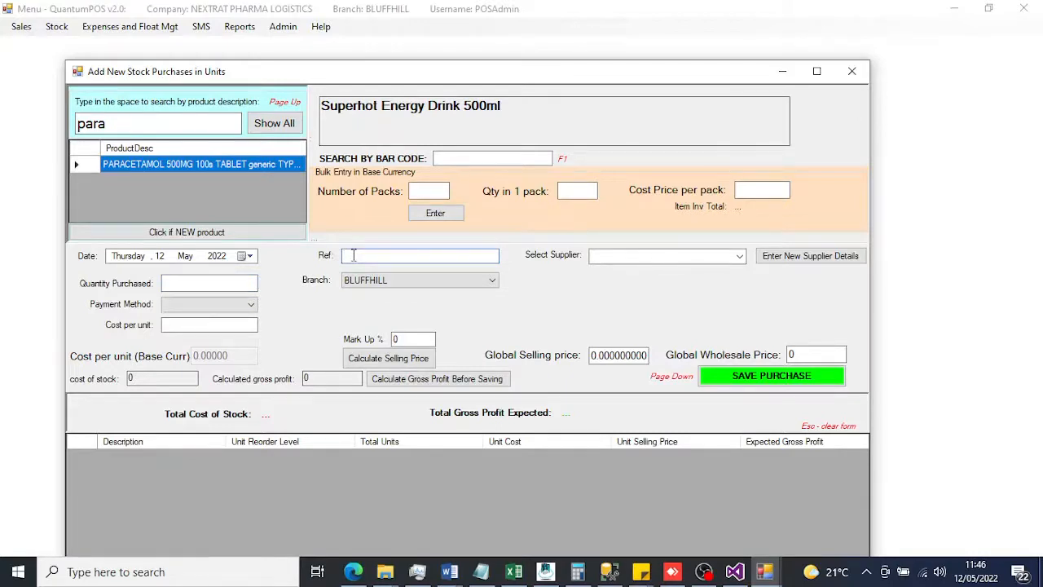
{"action": "type", "text": "Delata Inv"}
{"action": "type", "text": " 432"}
{"action": "type", "text": " new s"}
{"action": "key", "text": "BackSpace"}
{"action": "type", "text": "new stock"}
Select Delta as the supplier, then open the new supplier details form and close it without entering anything
{"action": "left_click", "coordinate": [739, 257]}
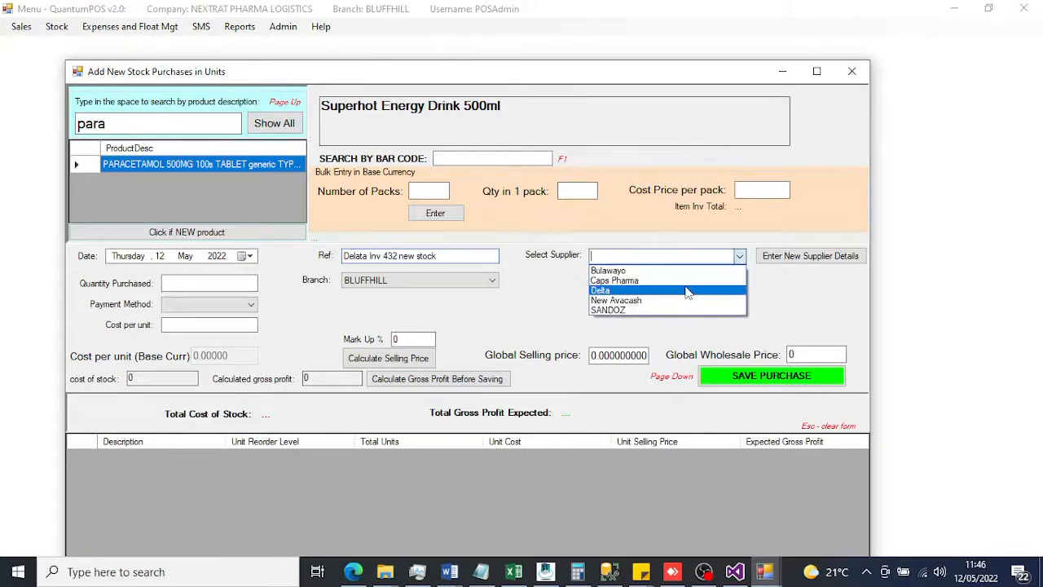
{"action": "left_click", "coordinate": [687, 292]}
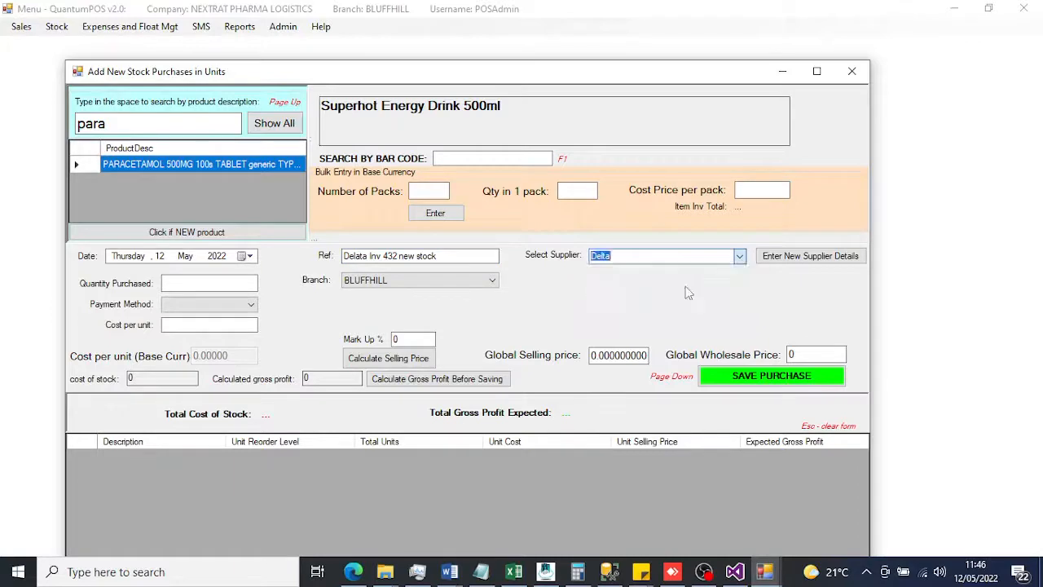
{"action": "left_click", "coordinate": [784, 259]}
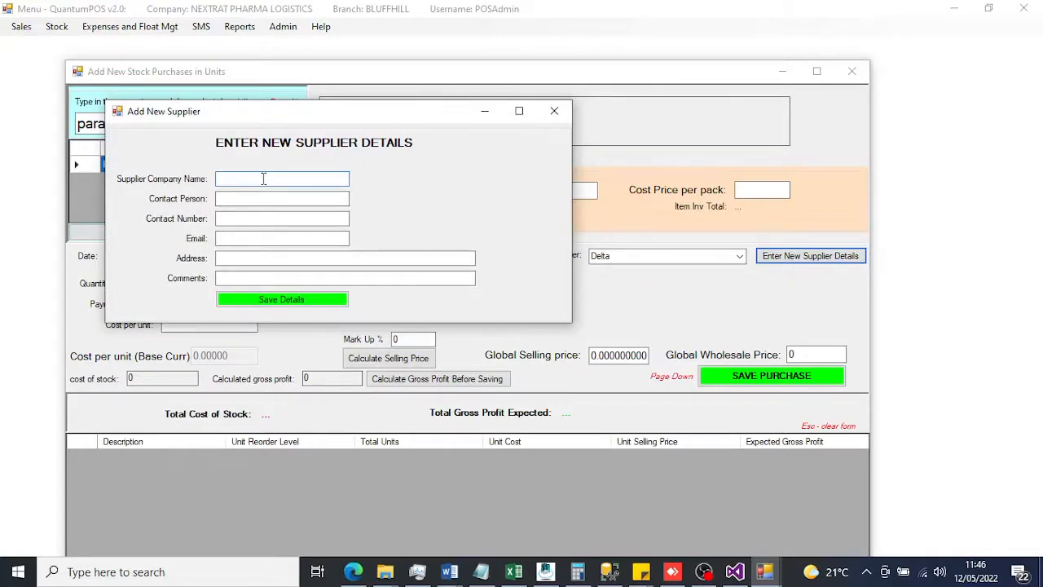
{"action": "left_click", "coordinate": [553, 112]}
Enter a purchased quantity of 48, paid by ZAR cash at a cost per unit of 5
{"action": "left_click", "coordinate": [207, 285]}
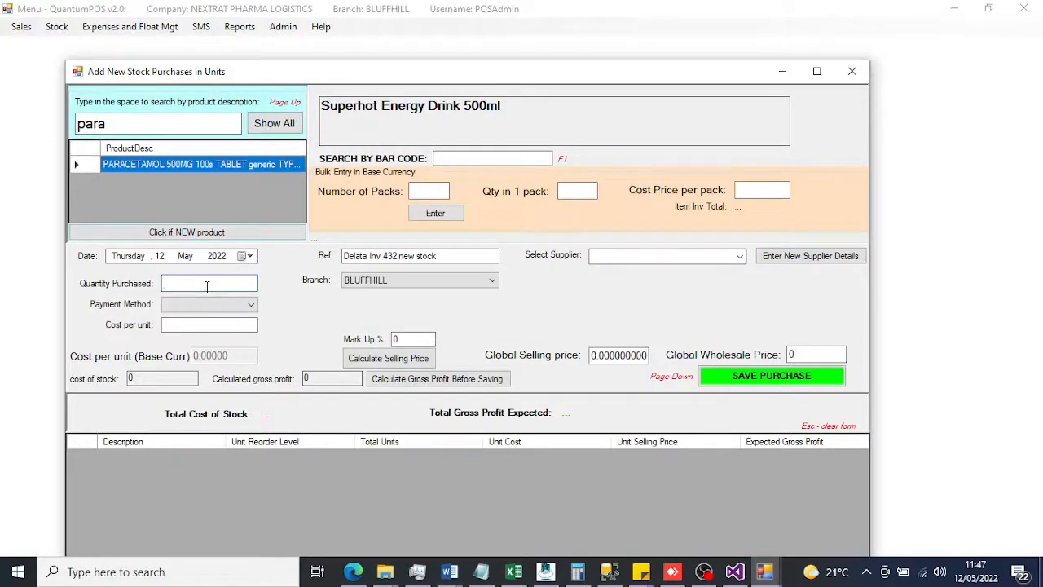
{"action": "type", "text": "48"}
{"action": "left_click", "coordinate": [204, 307]}
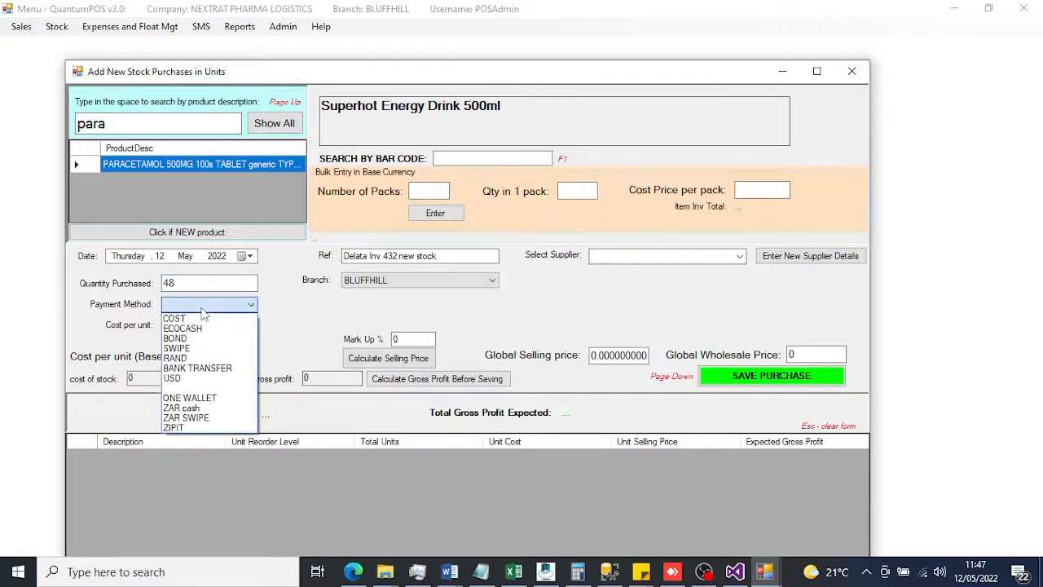
{"action": "left_click", "coordinate": [185, 407]}
{"action": "left_click", "coordinate": [183, 326]}
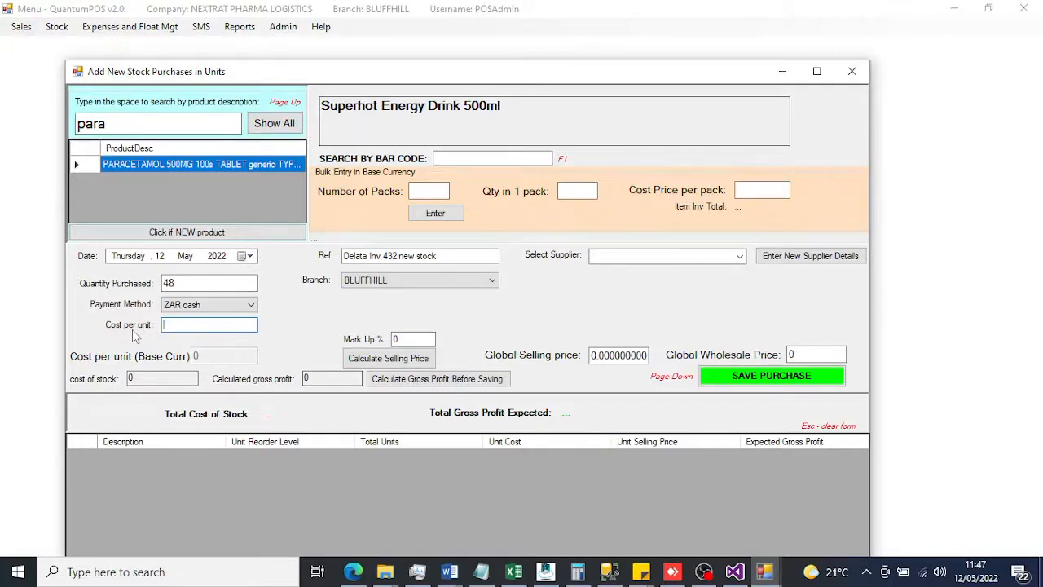
{"action": "type", "text": "5"}
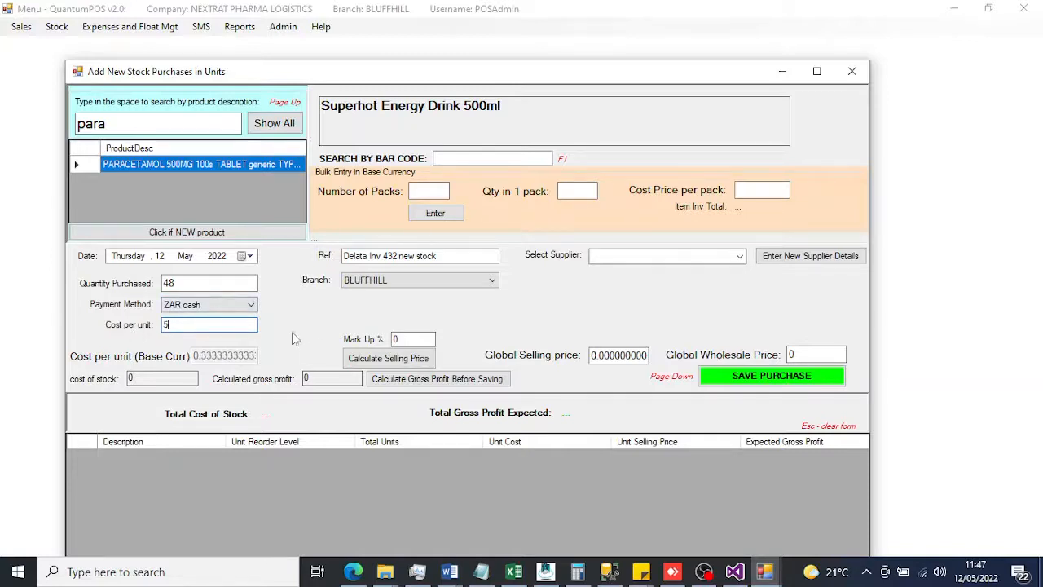
Change the payment method to USD and the cost per unit to 0.5
{"action": "left_click", "coordinate": [202, 306]}
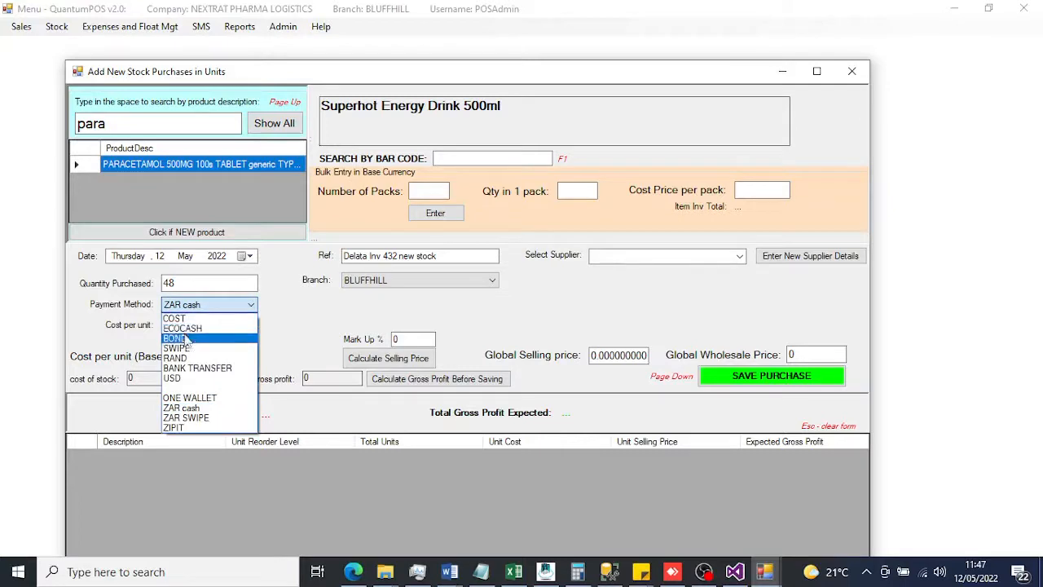
{"action": "left_click", "coordinate": [180, 379]}
{"action": "key", "text": "Tab"}
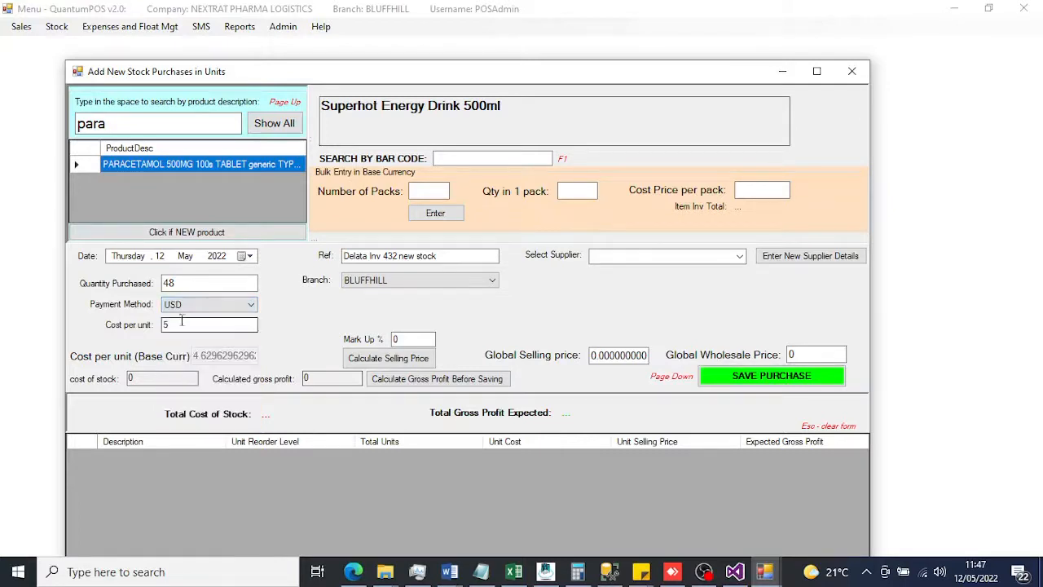
{"action": "type", "text": "0.5"}
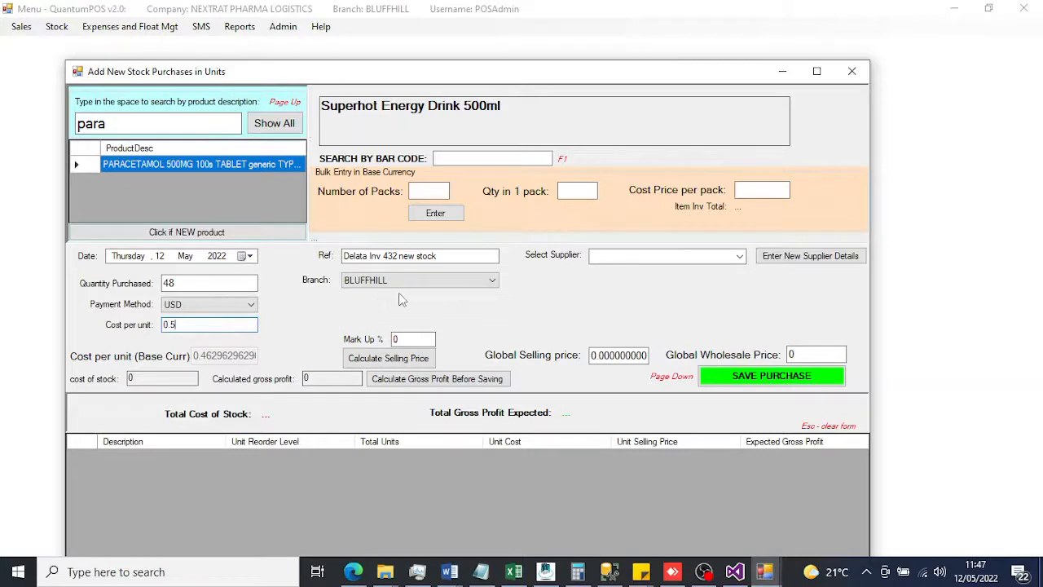
{"action": "left_click", "coordinate": [238, 311]}
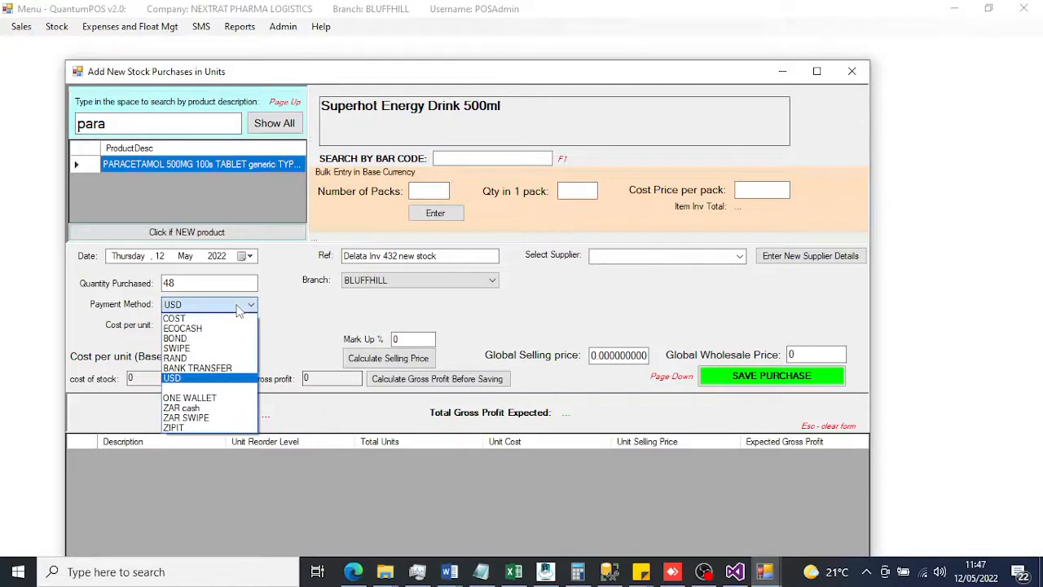
{"action": "left_click", "coordinate": [238, 310]}
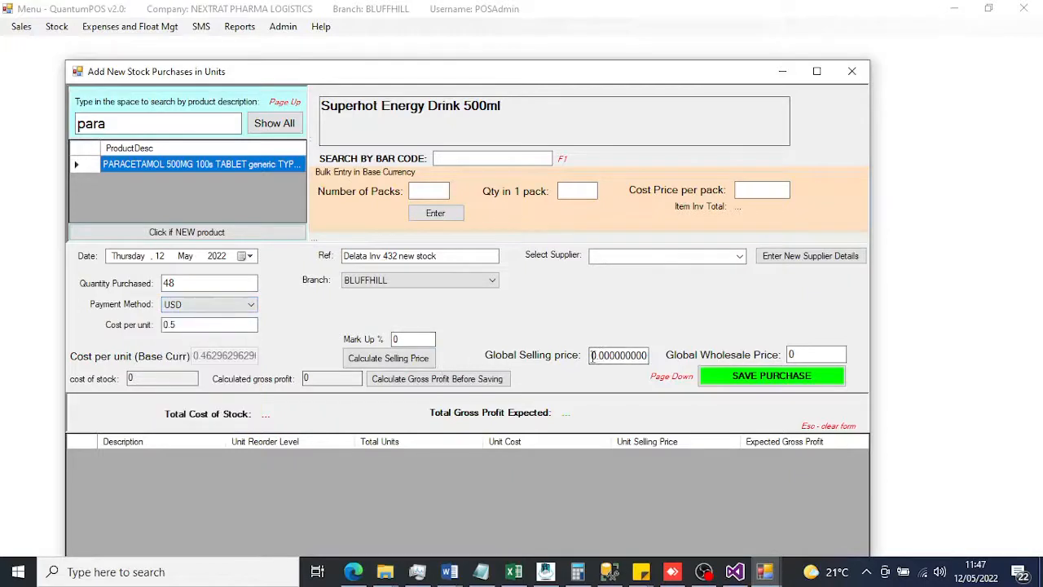
Set the global selling price to 1 and the global wholesale price to .90
{"action": "left_click_drag", "start_coordinate": [594, 357], "coordinate": [662, 363]}
{"action": "type", "text": "1"}
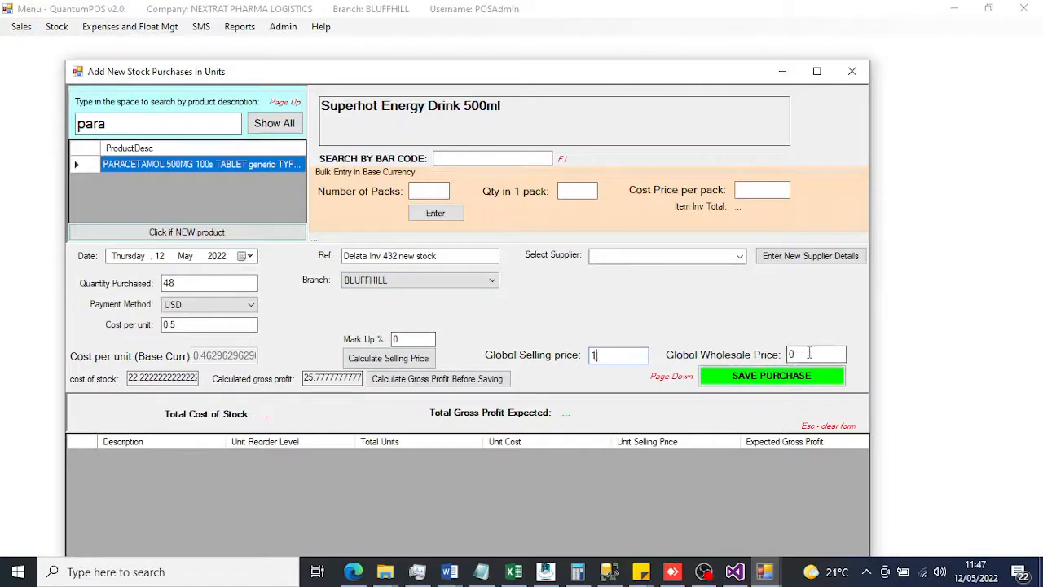
{"action": "left_click_drag", "start_coordinate": [810, 354], "coordinate": [773, 358]}
{"action": "key", "text": "BackSpace"}
{"action": "type", "text": ".90"}
Choose Delta as the supplier and save the energy drink purchase
{"action": "left_click", "coordinate": [739, 257]}
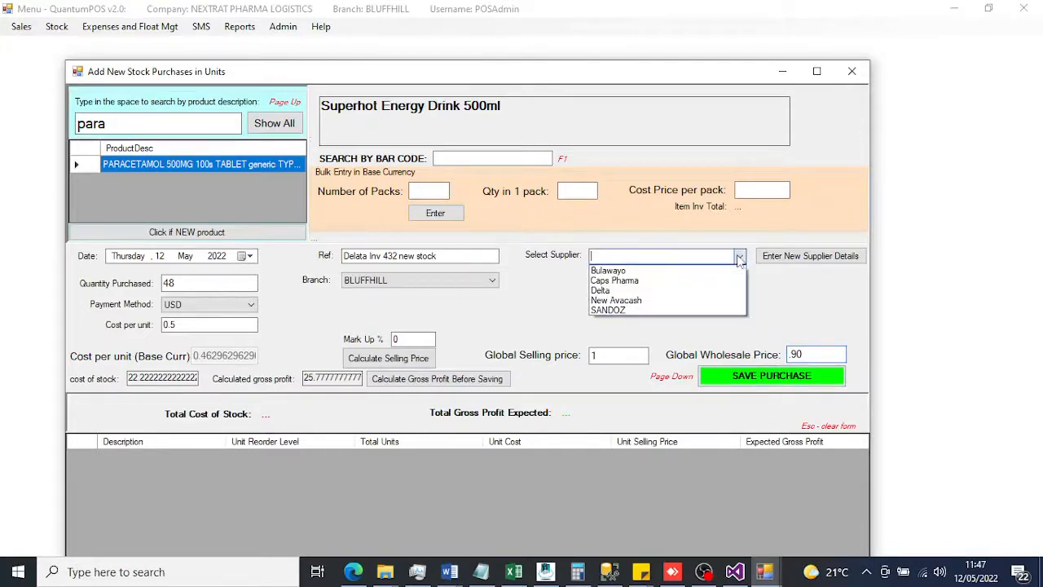
{"action": "left_click", "coordinate": [695, 288]}
{"action": "left_click", "coordinate": [732, 384]}
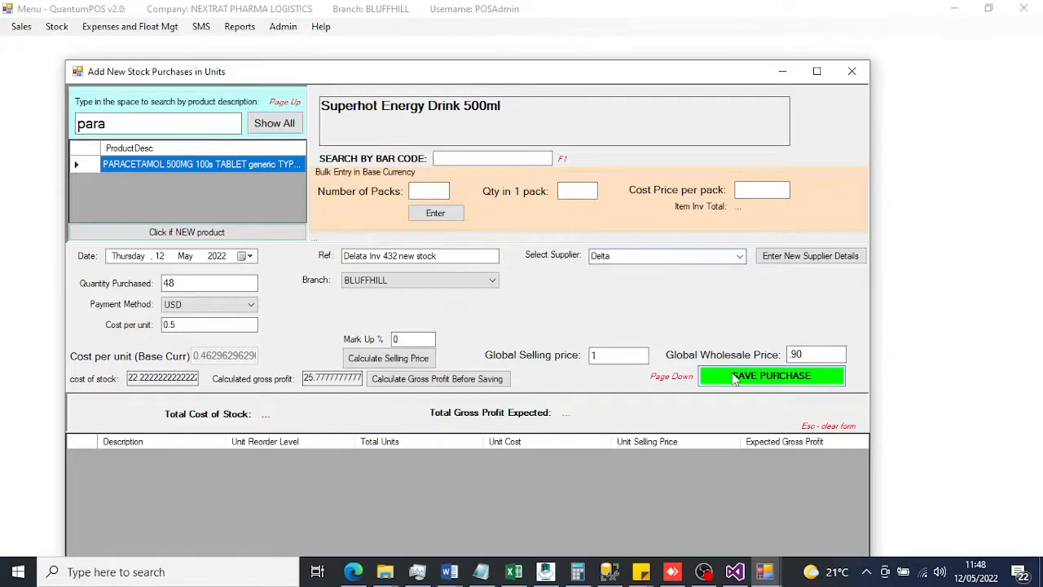
{"action": "left_click", "coordinate": [552, 337]}
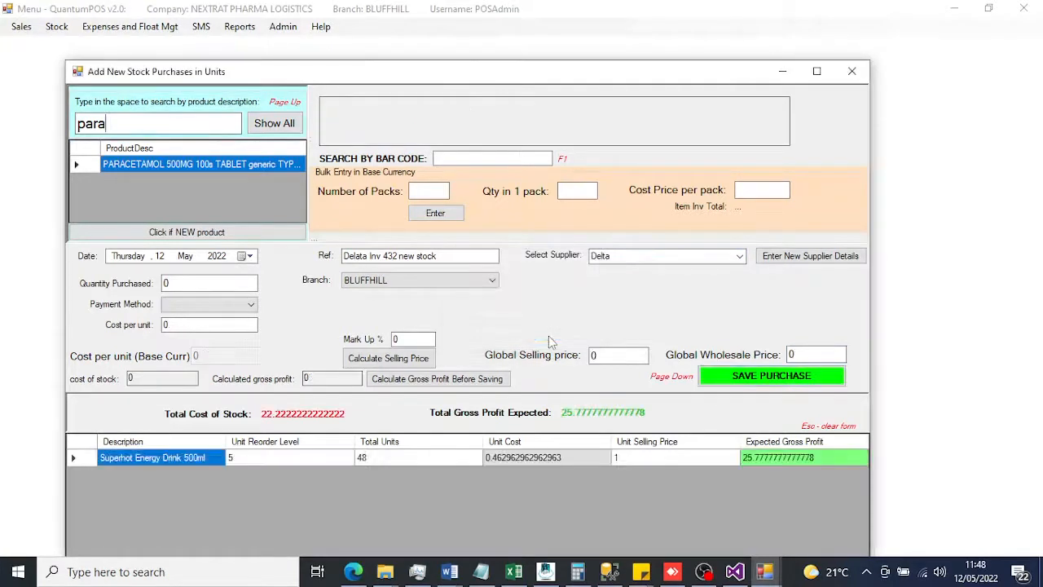